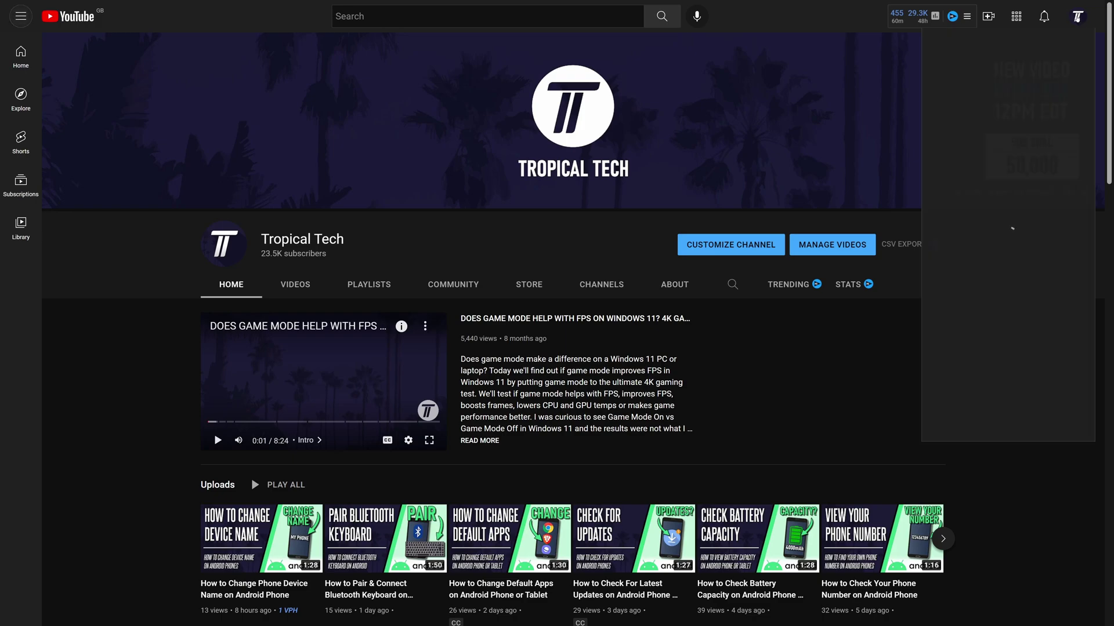
- Open YouTube Studio from the avatar menu and show the channel's Content list
{"action": "left_click", "coordinate": [1077, 18]}
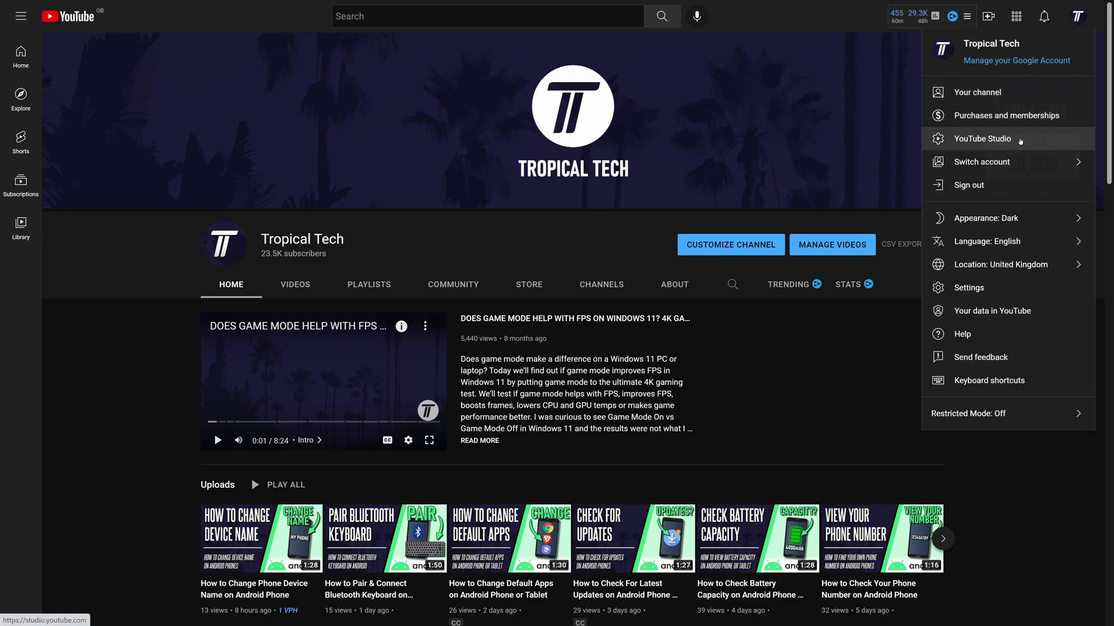
{"action": "left_click", "coordinate": [1020, 141]}
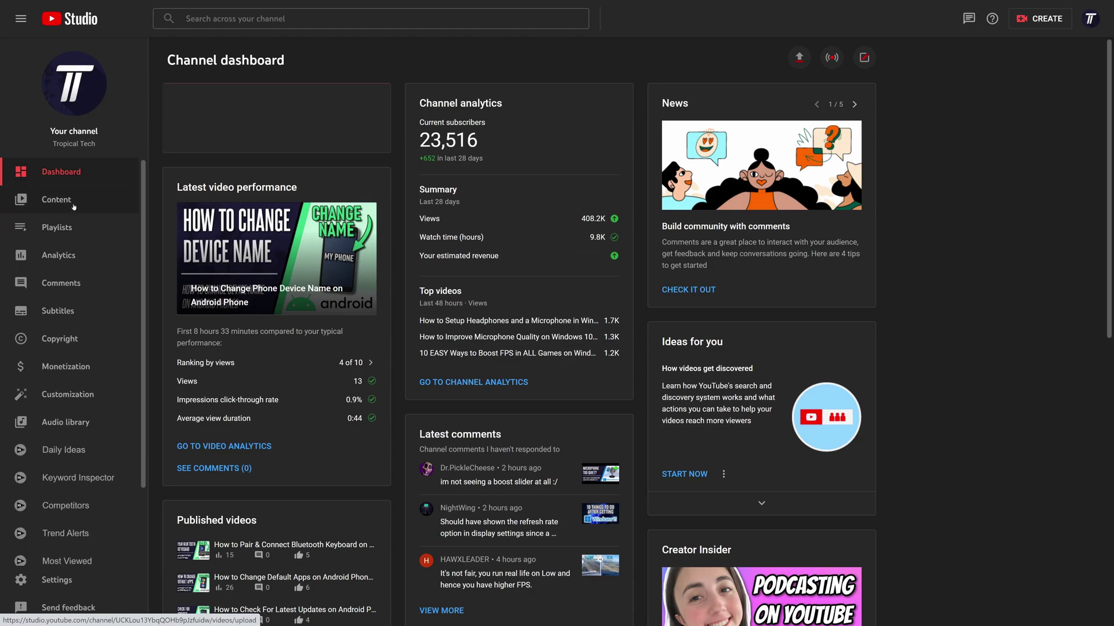
{"action": "left_click", "coordinate": [73, 207]}
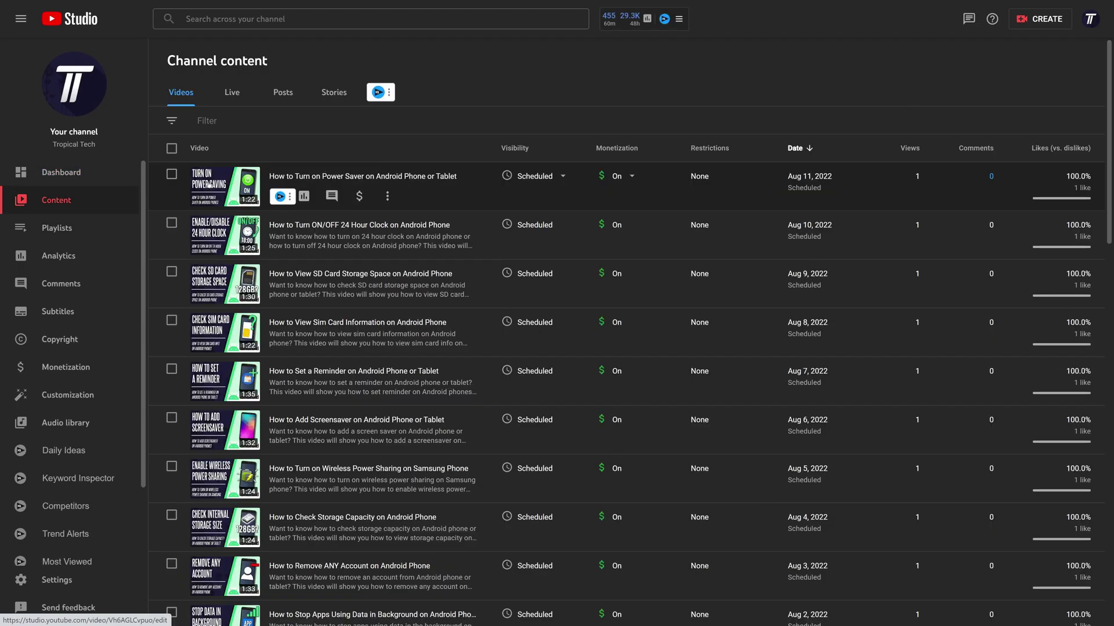
- Open the Power Saver video's details and start erasing 'Tablet' from its title
{"action": "left_click", "coordinate": [213, 189]}
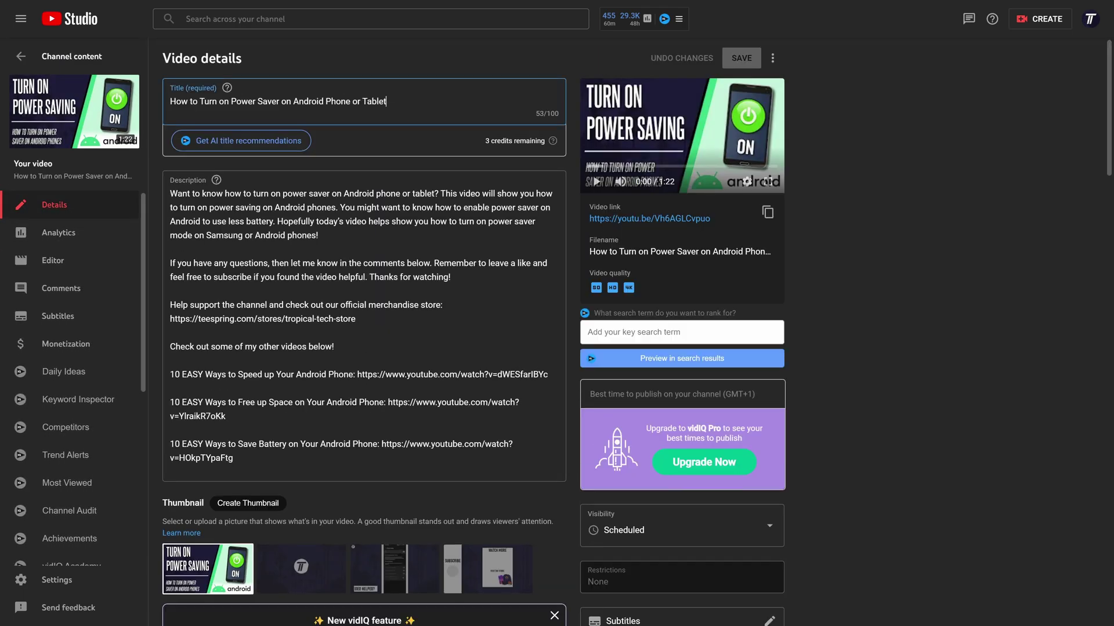
{"action": "key", "text": "BackSpace"}
{"action": "key", "text": "BackSpace"}
{"action": "key", "text": "BackSpace"}
{"action": "key", "text": "BackSpace"}
{"action": "key", "text": "BackSpace"}
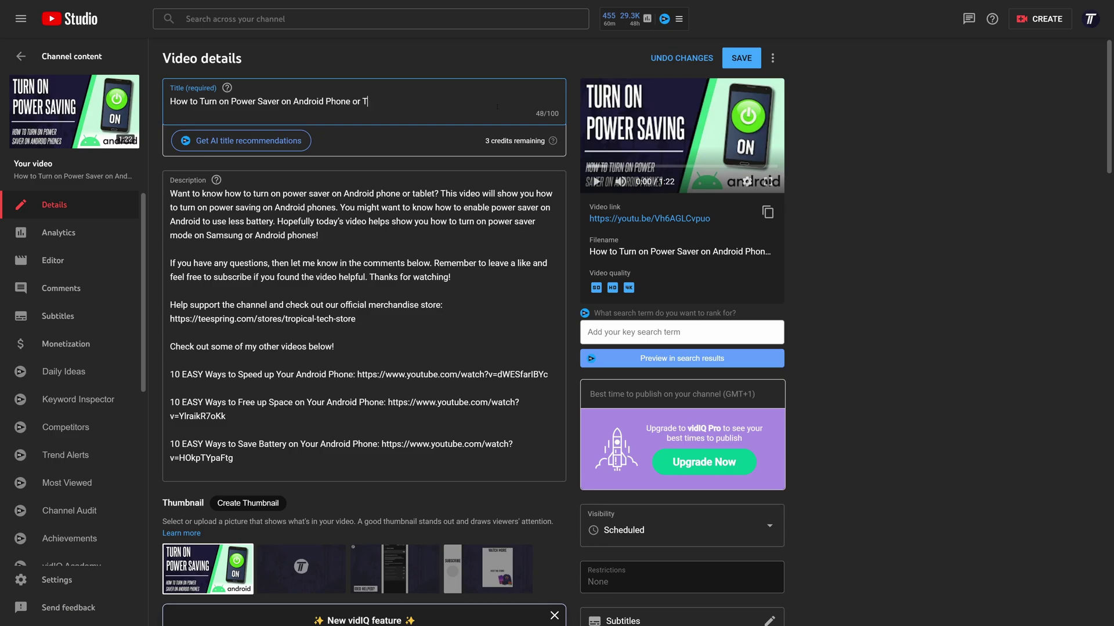
{"action": "key", "text": "BackSpace"}
{"action": "type", "text": "Tabl"}
{"action": "type", "text": "et"}
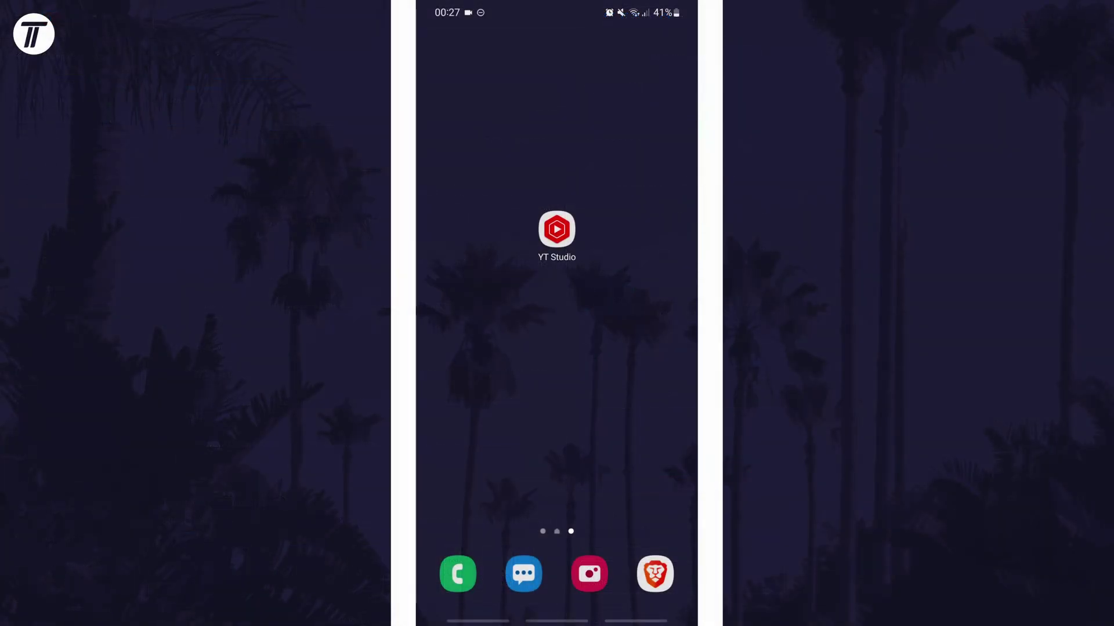
- In the YT Studio Android app, open the Power Saver video from the Content tab
{"action": "left_click", "coordinate": [557, 229]}
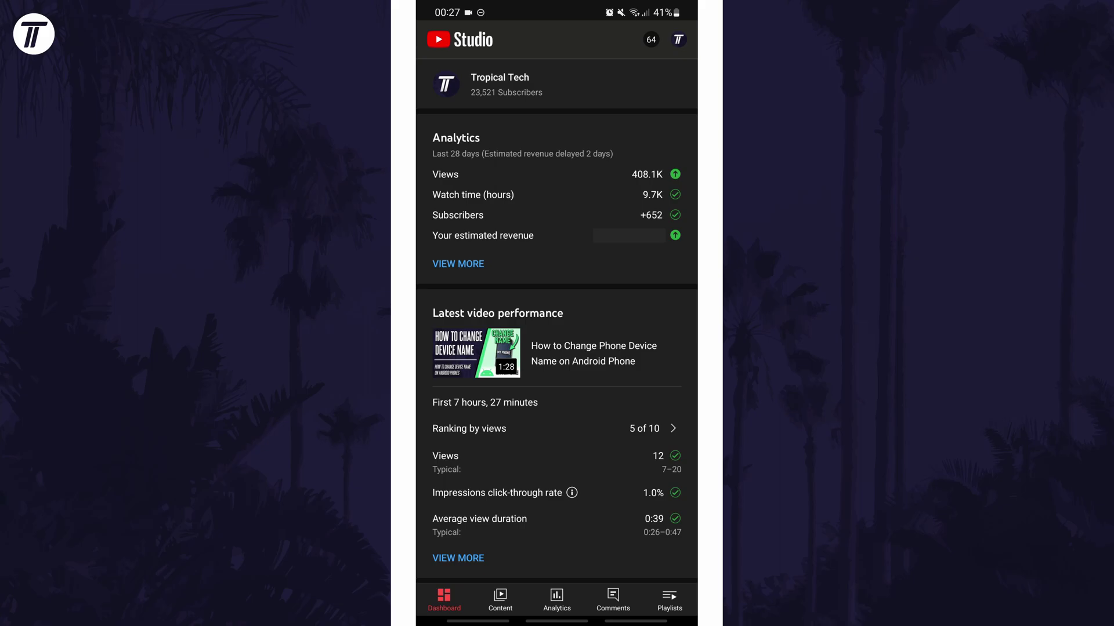
{"action": "left_click", "coordinate": [501, 600]}
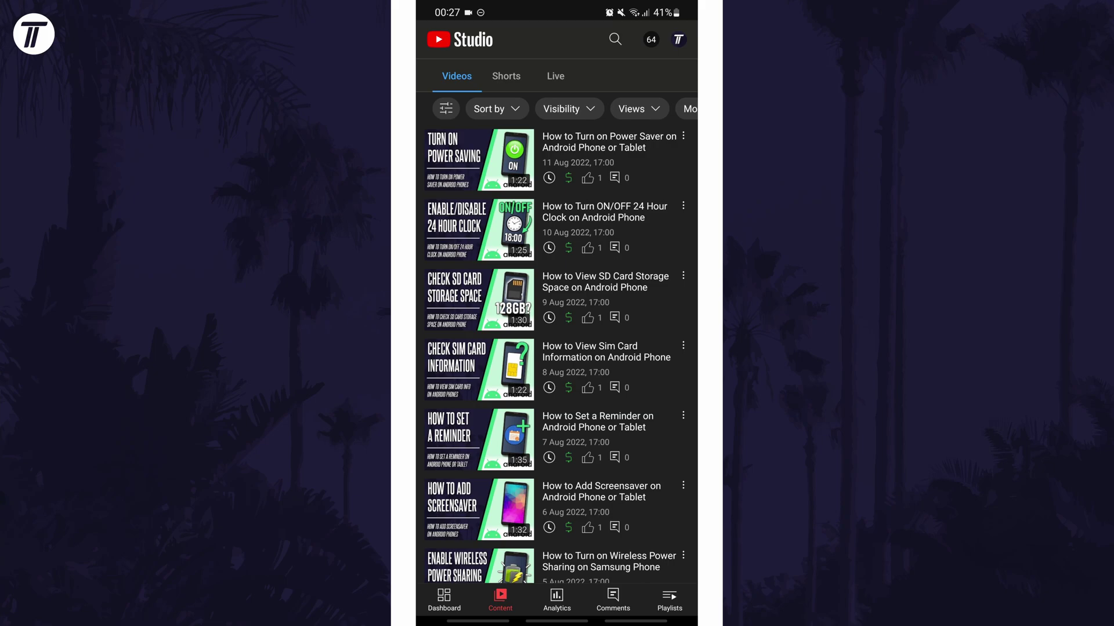
{"action": "left_click", "coordinate": [557, 154]}
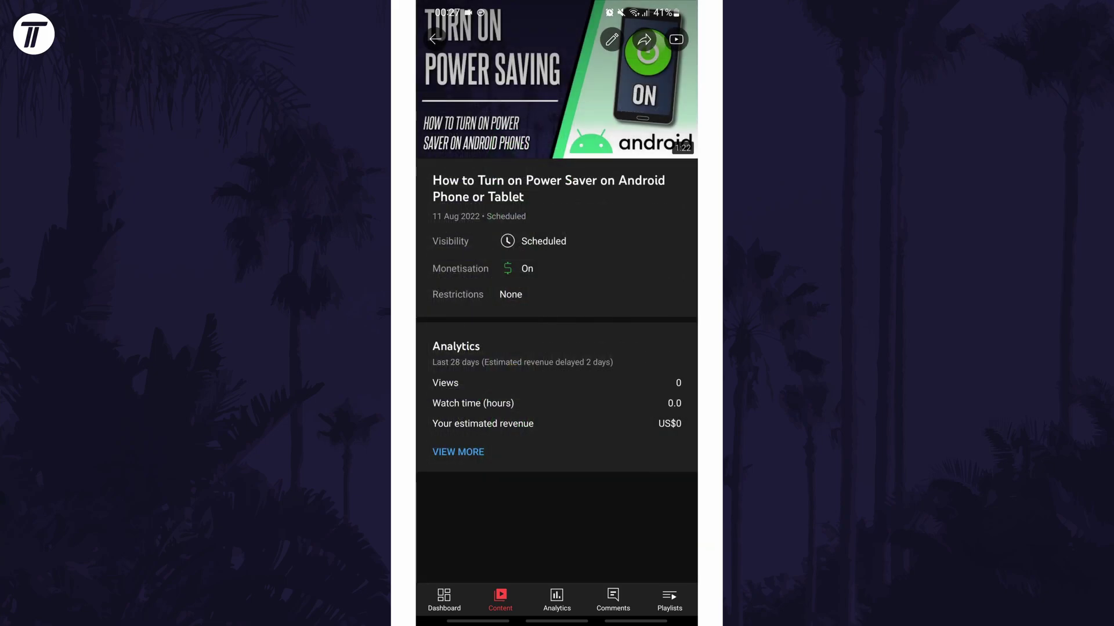
- Open the Power Saver video's edit screen and start erasing 'Tablet' from its title
{"action": "left_click", "coordinate": [612, 39]}
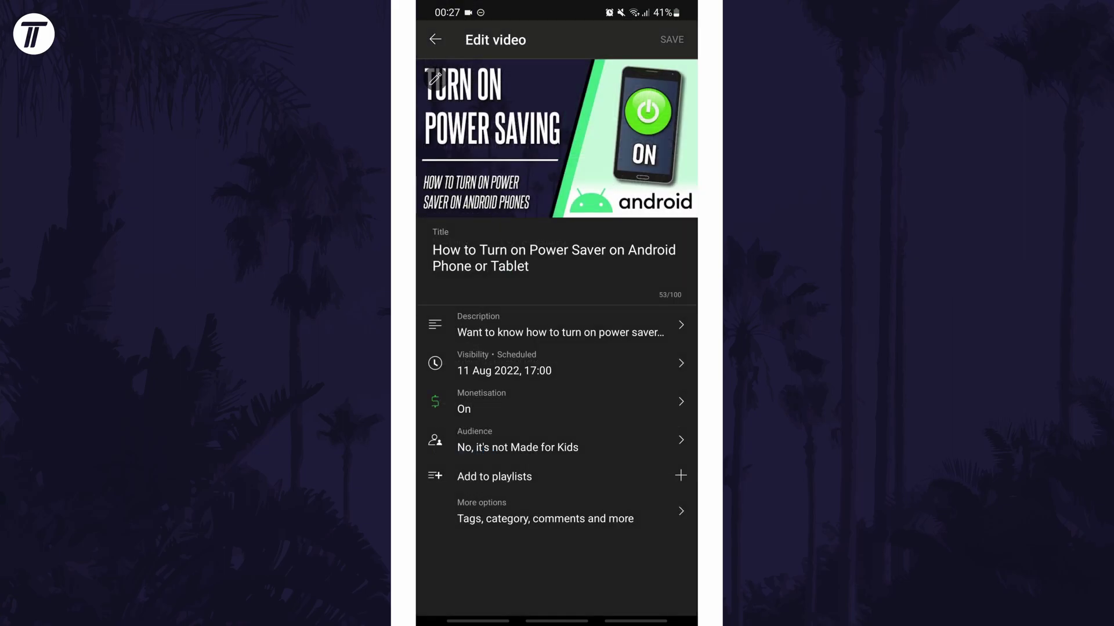
{"action": "left_click", "coordinate": [528, 267]}
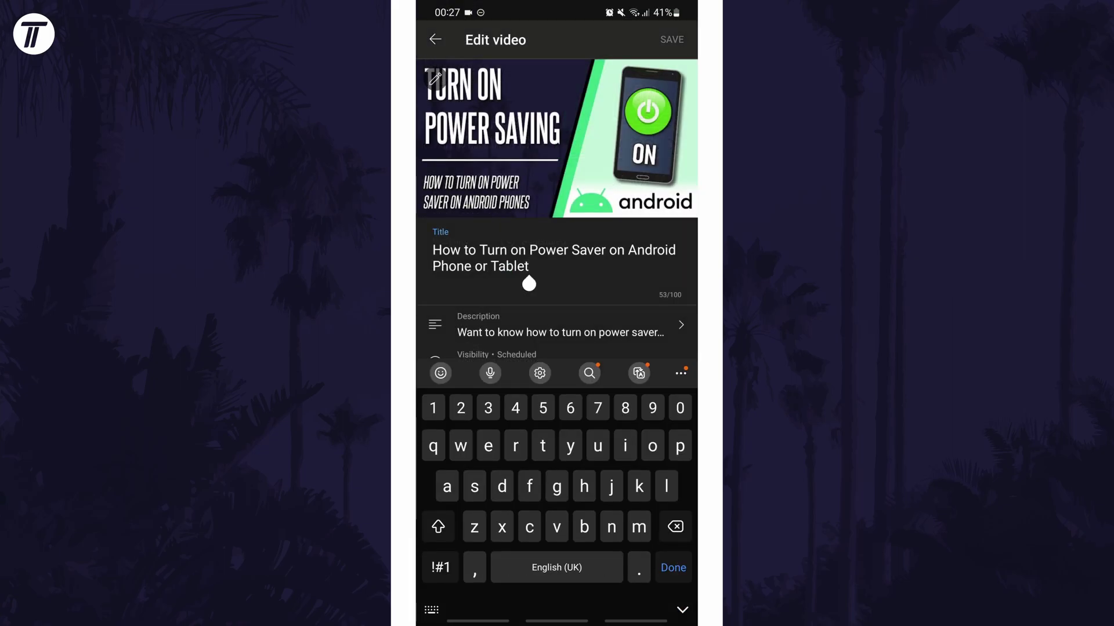
{"action": "key", "text": "BackSpace"}
{"action": "key", "text": "BackSpace"}
{"action": "key", "text": "BackSpace"}
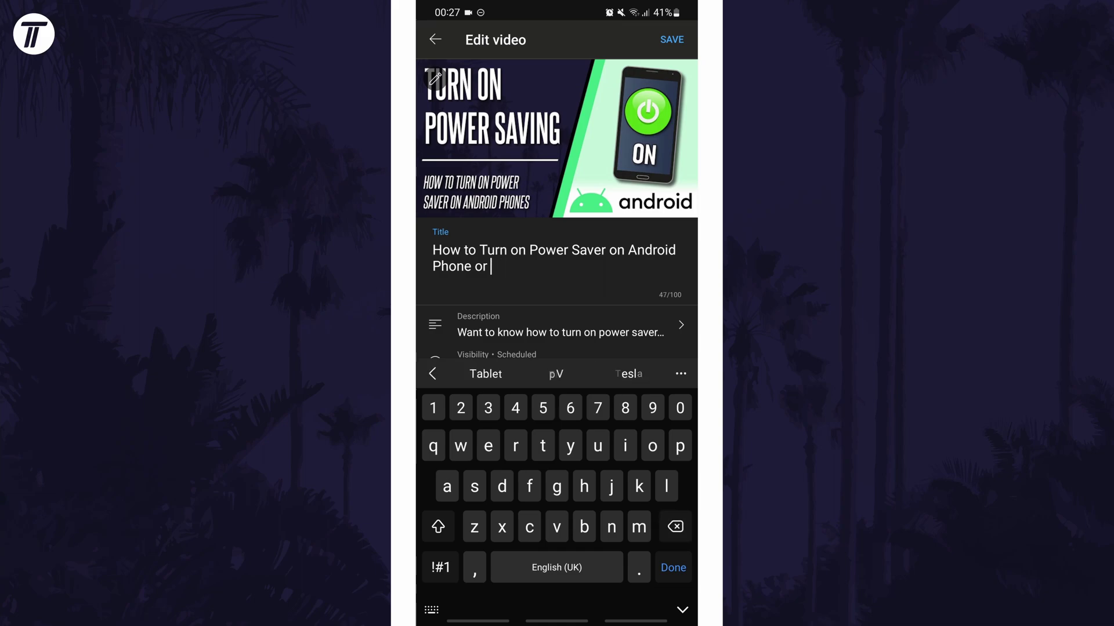
{"action": "type", "text": "Tab"}
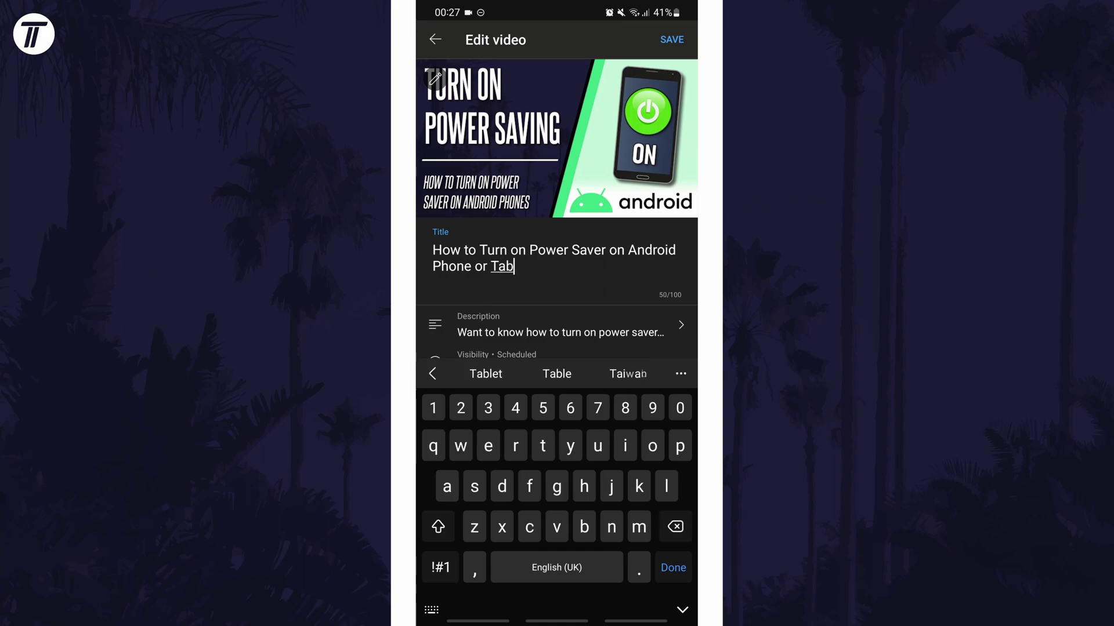
{"action": "type", "text": "let"}
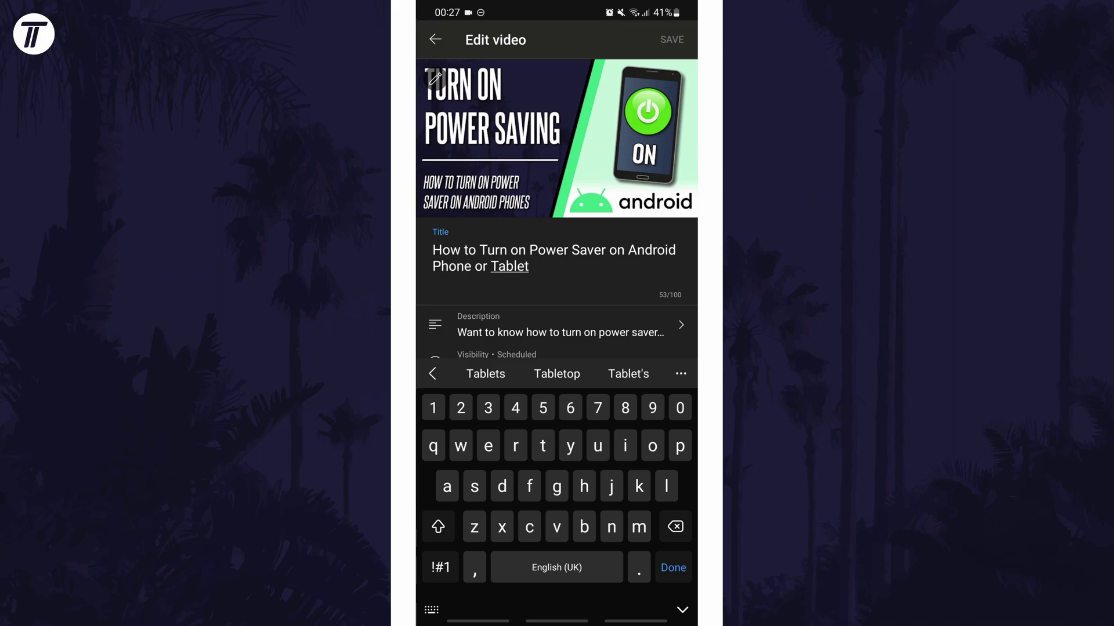